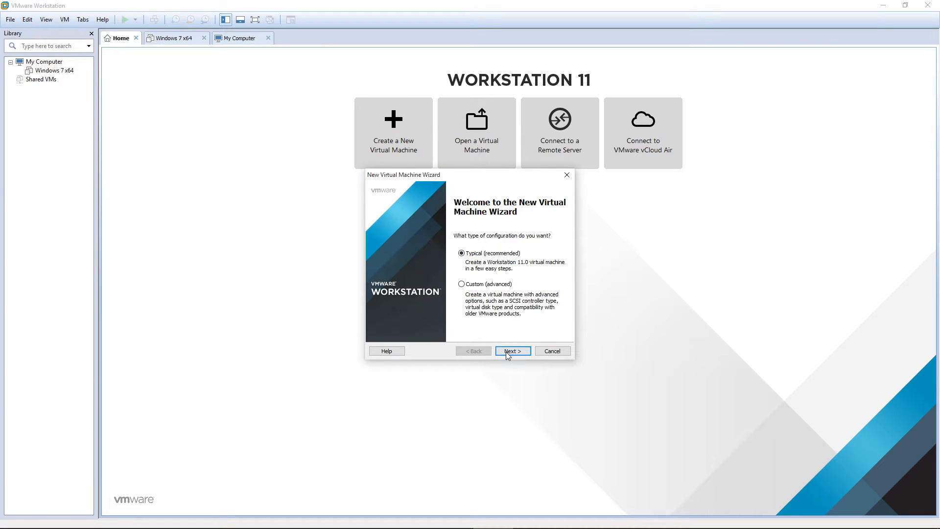
Create a Typical VM that installs from the disc image C:\ISO\kali-linux-2.0-i386.iso
left_click(511, 351)
left_click(409, 276)
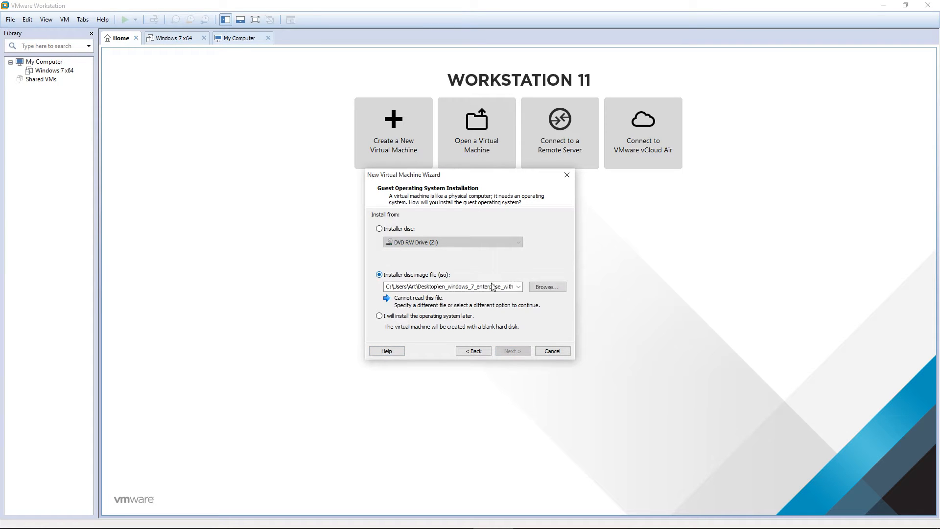
left_click(539, 286)
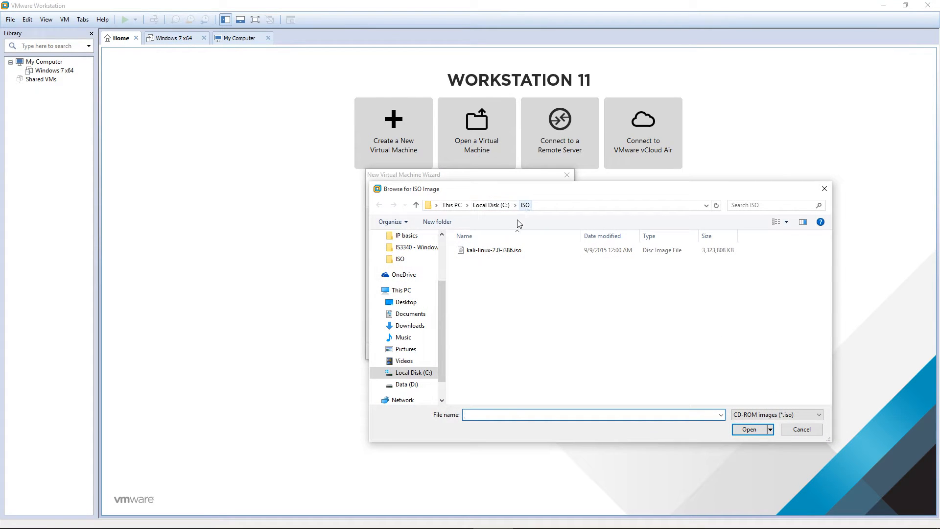
left_click(479, 251)
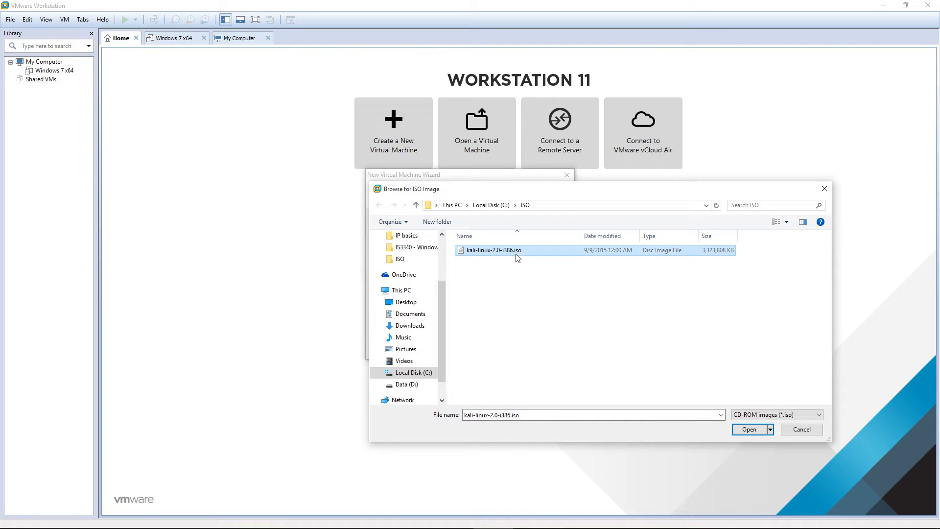
left_click(749, 429)
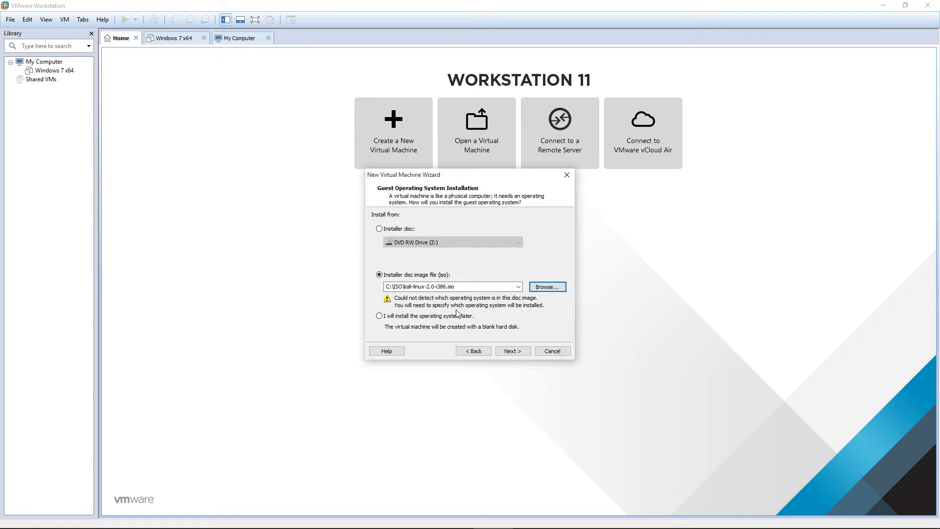
left_click(510, 351)
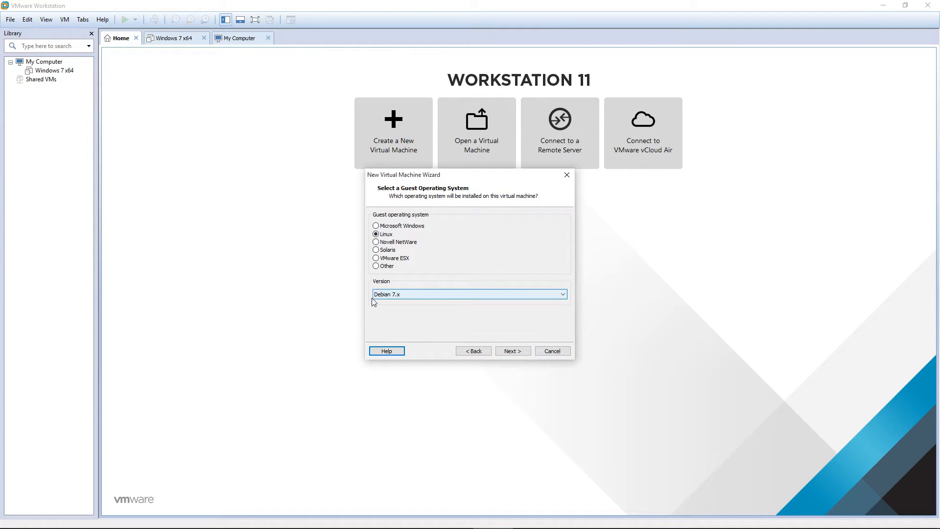
Keep Linux as the guest OS with version Debian 7.x
left_click(395, 296)
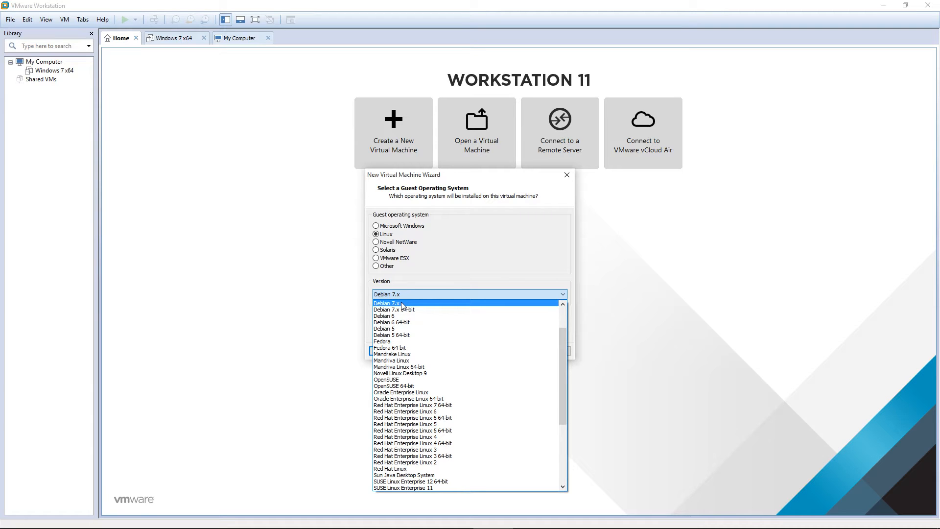
left_click(402, 303)
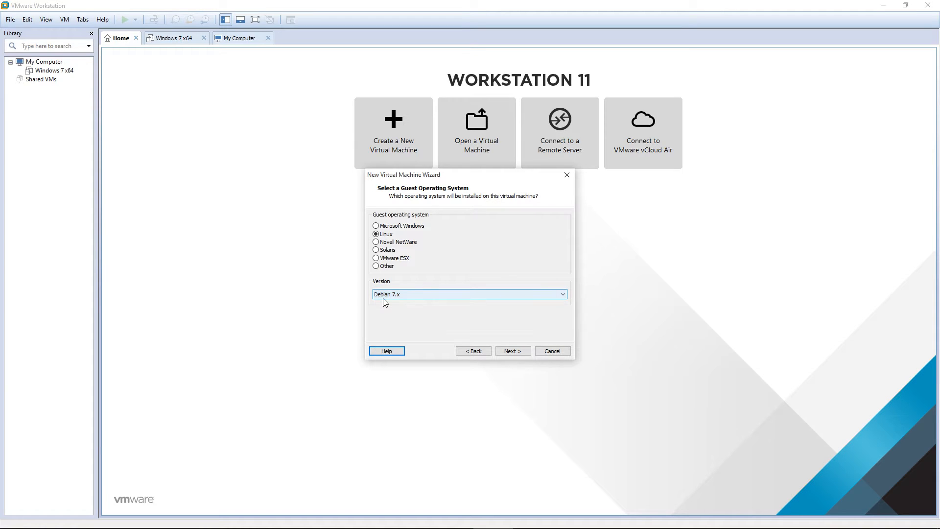
left_click(510, 351)
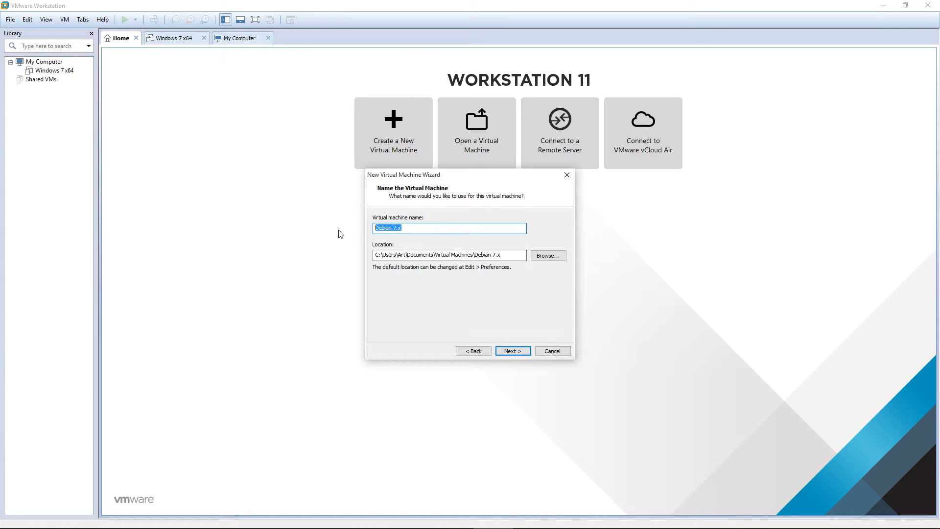
Name the virtual machine 'Kali' and browse to the C:\VMs folder
type("Kali")
left_click_drag(500, 255, 309, 256)
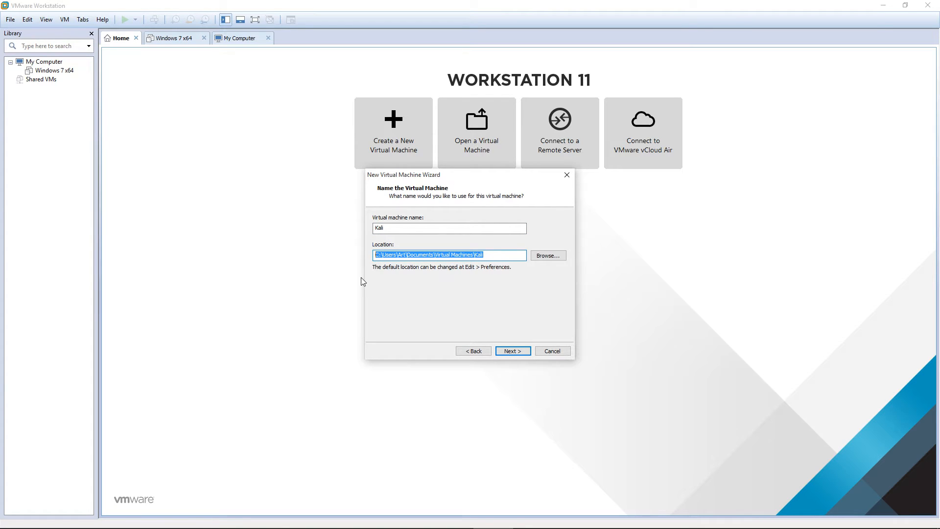
left_click(539, 255)
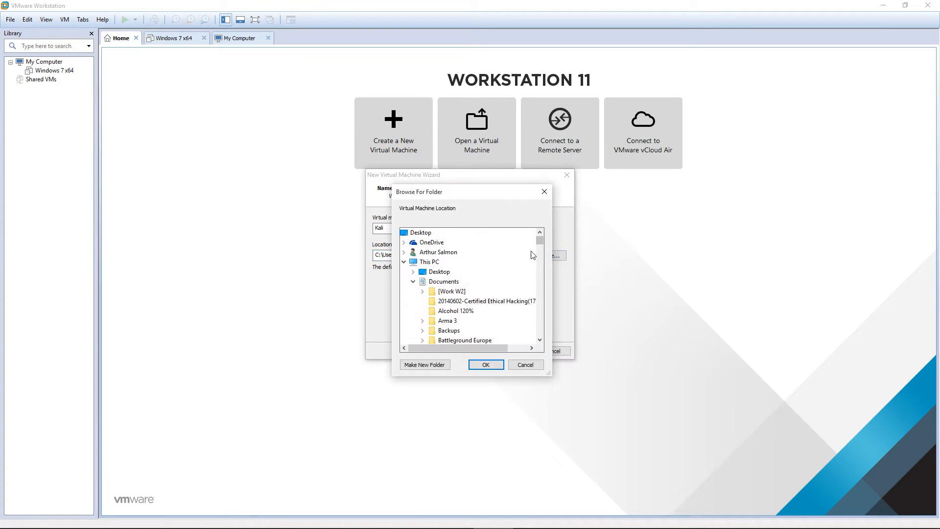
left_click(415, 283)
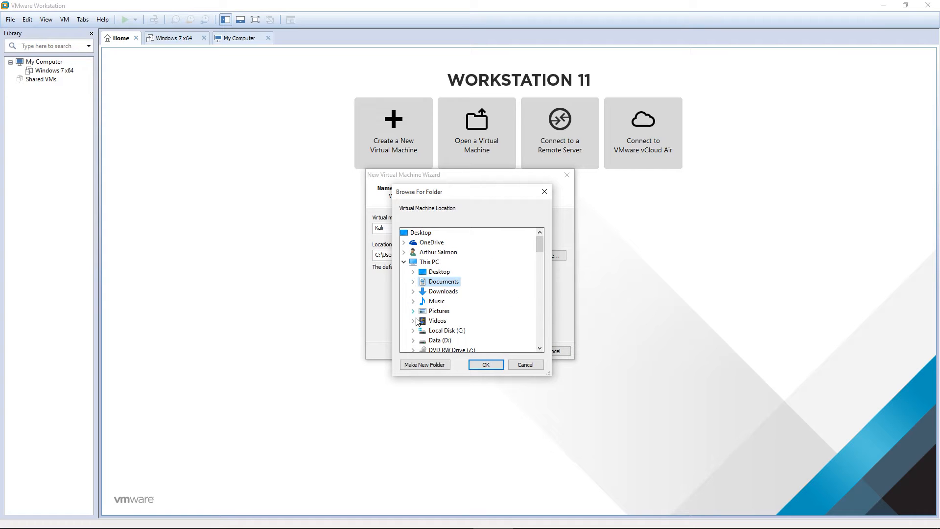
double_click(447, 331)
double_click(444, 330)
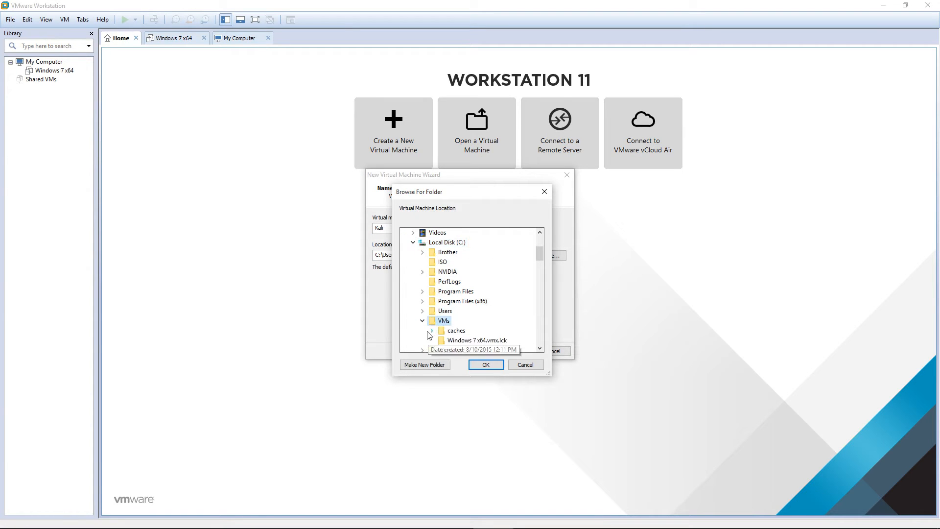
Create a new Kali folder under C:\VMs and use C:\VMs\Kali as the location
left_click(438, 365)
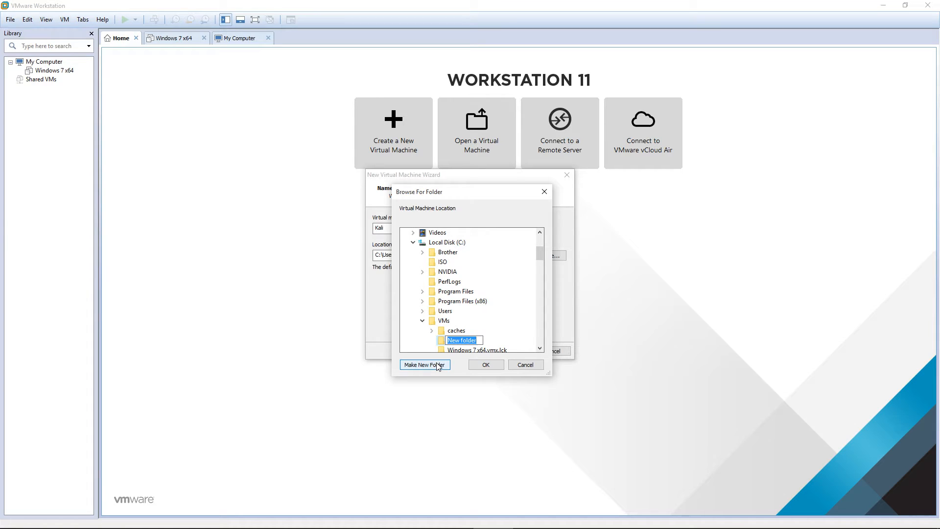
type("Kali")
left_click(449, 341)
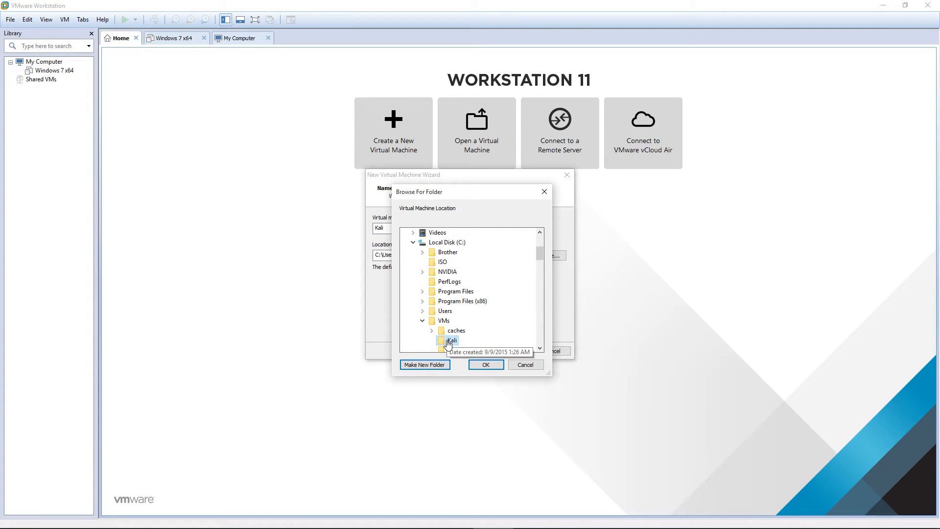
left_click(486, 365)
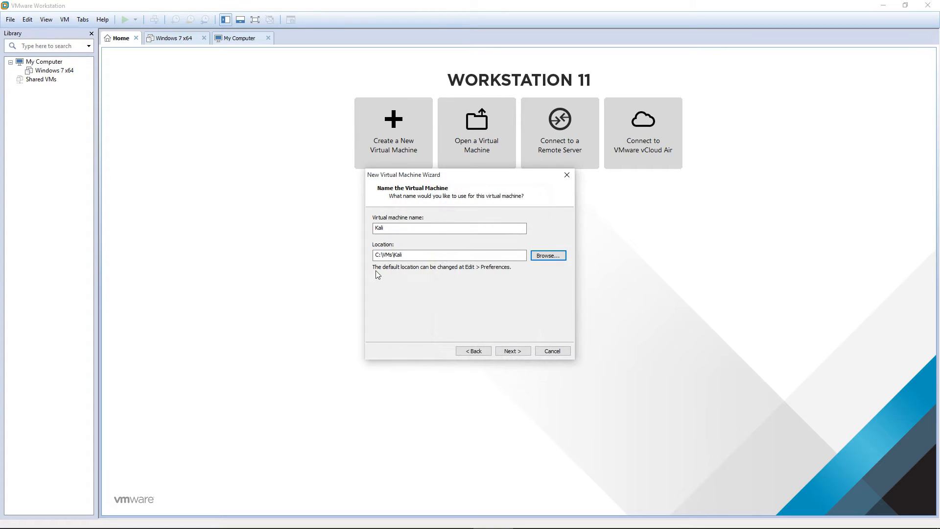
double_click(390, 254)
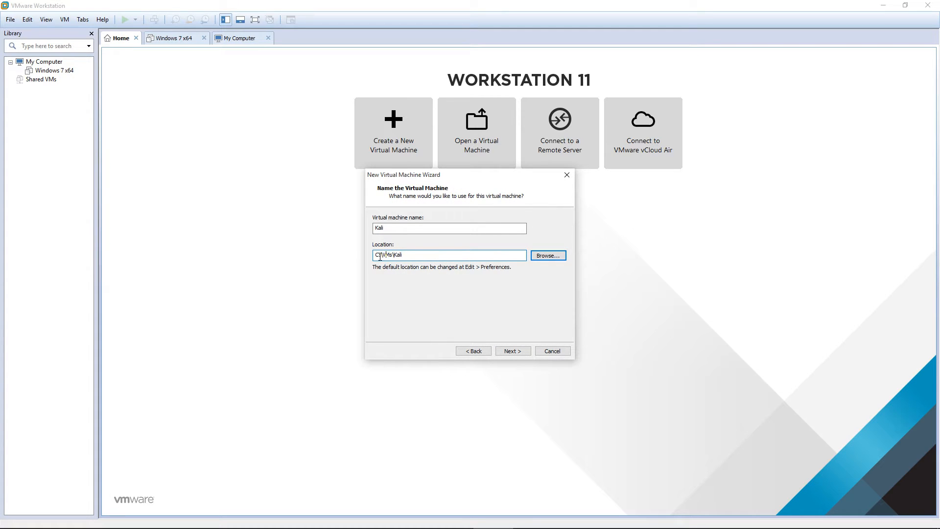
double_click(393, 257)
double_click(399, 255)
left_click(513, 351)
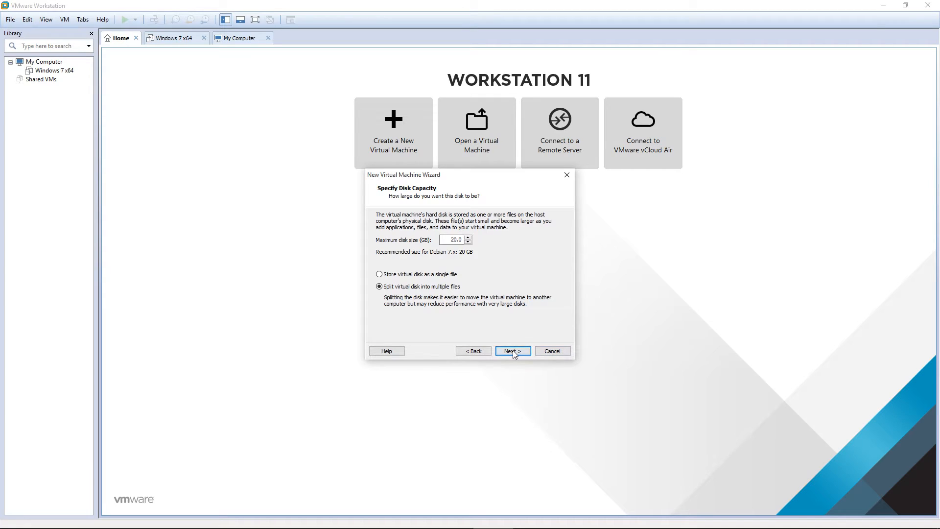
Keep the 20 GB split disk, set memory to 2048 MB, and finish creating the VM
left_click(513, 351)
left_click(419, 279)
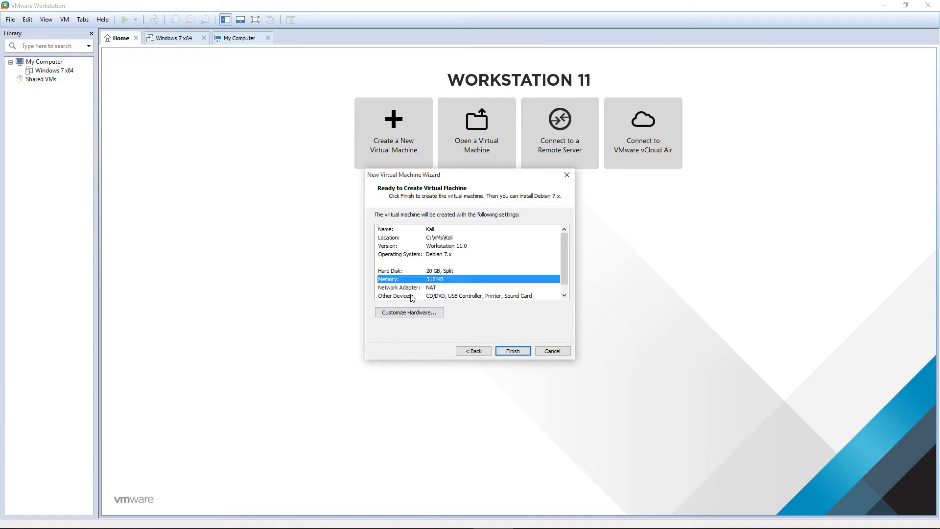
left_click(408, 314)
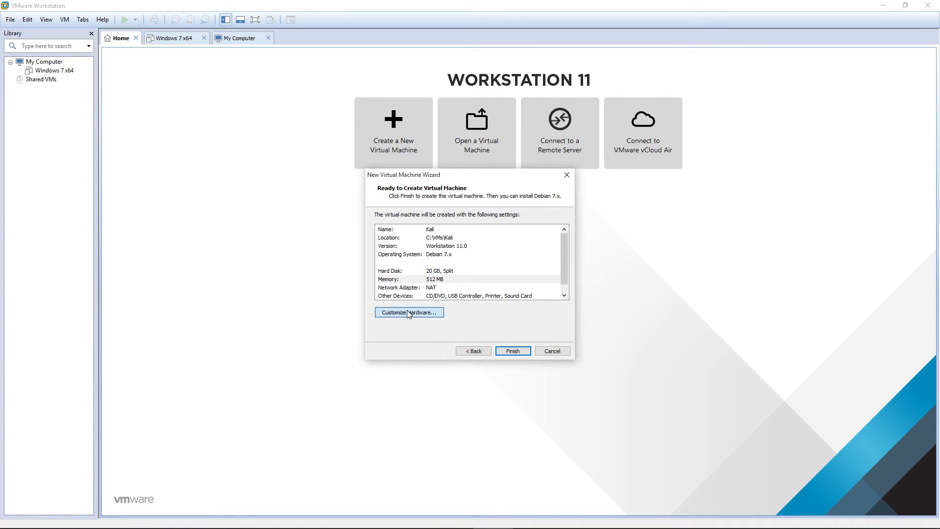
left_click(496, 244)
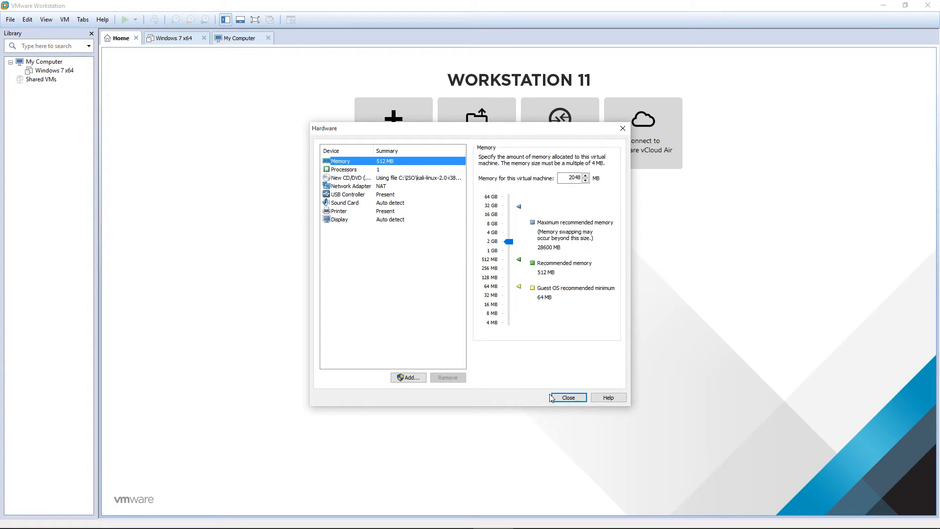
left_click(565, 397)
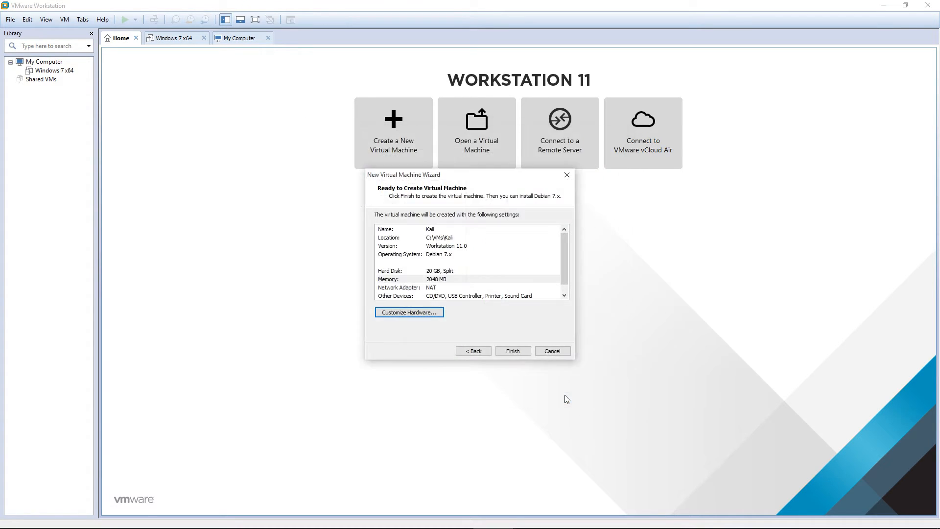
left_click(393, 282)
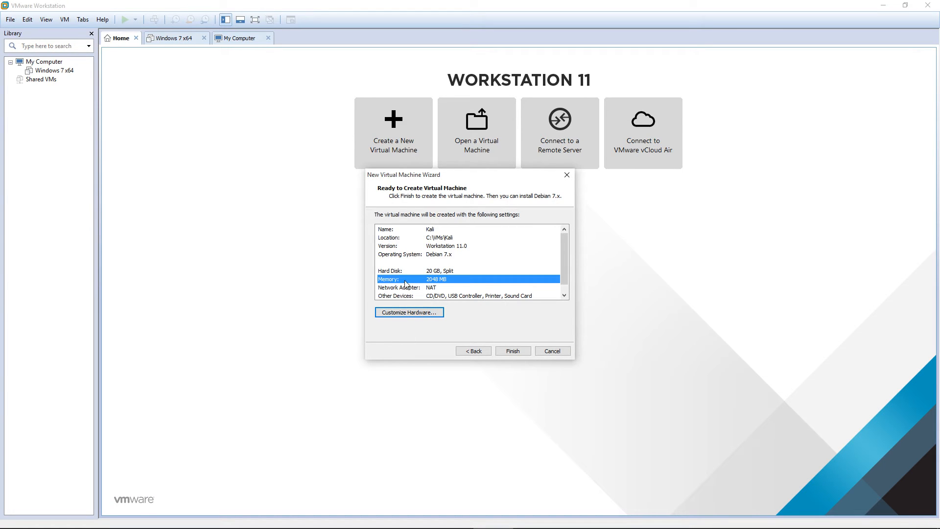
left_click(390, 273)
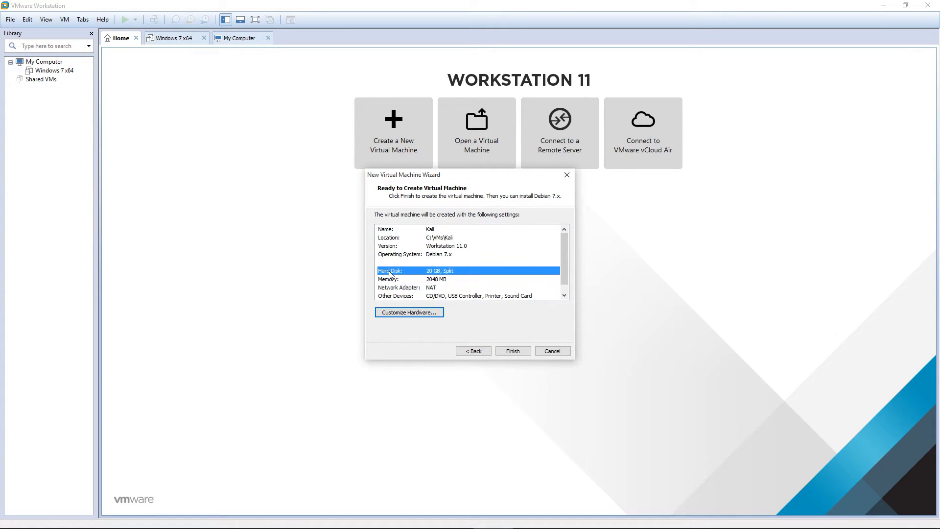
left_click(513, 351)
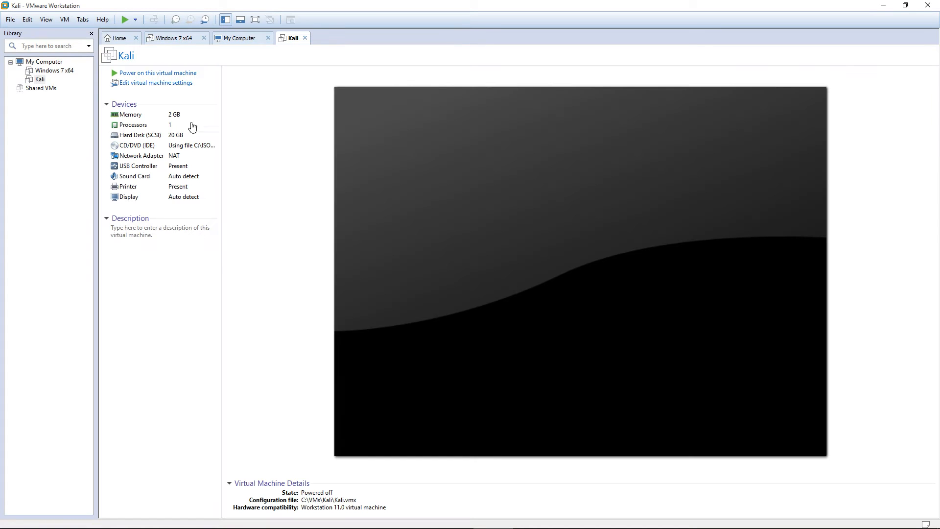
Power on the Kali VM, start Graphical install, and accept English as the language
left_click(125, 19)
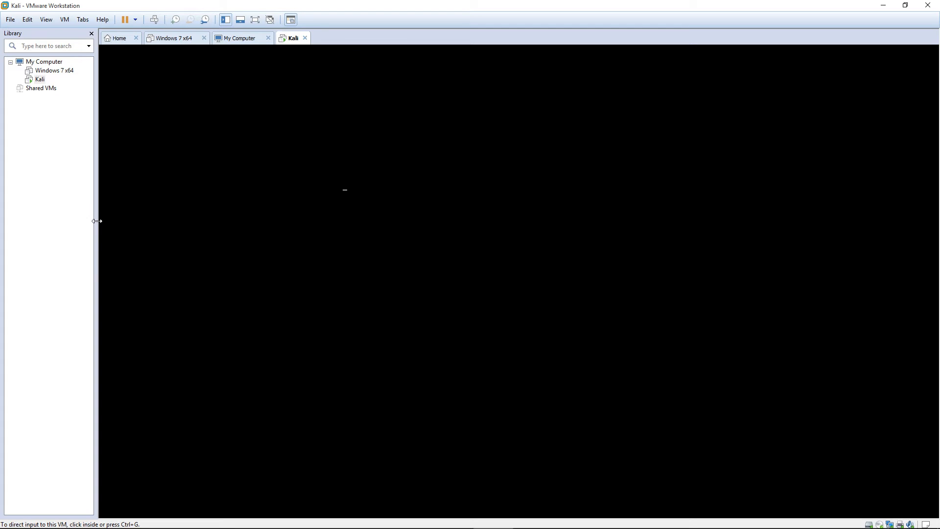
left_click(363, 267)
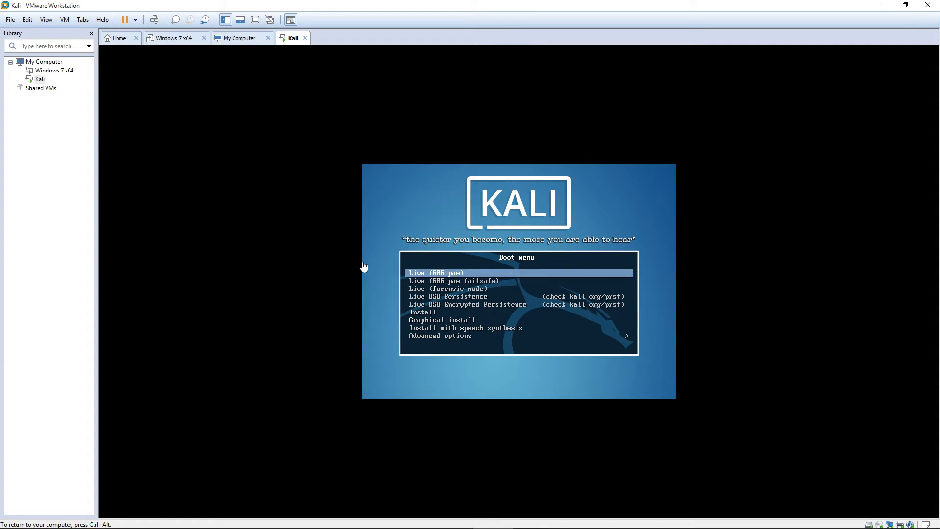
key("Down")
key("Down")
key("Down")
key("Down")
key("Down")
key("Down")
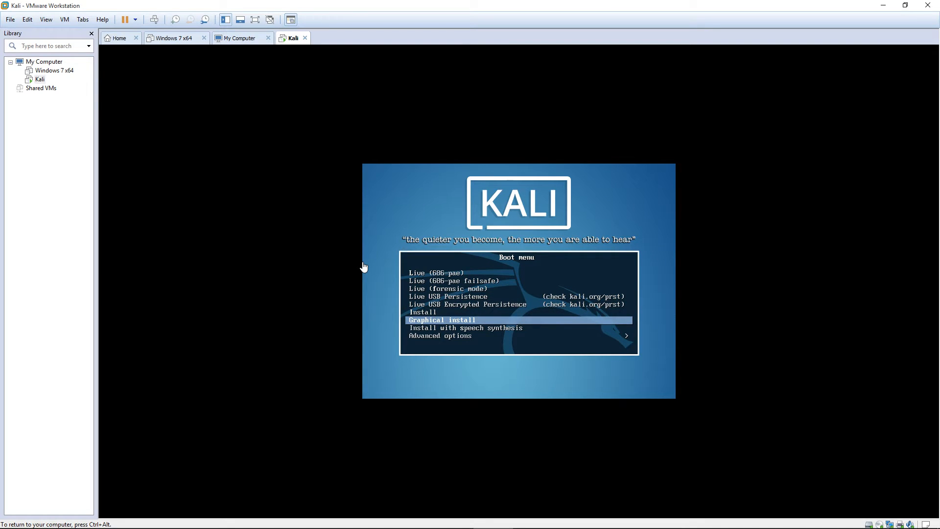
key("Return")
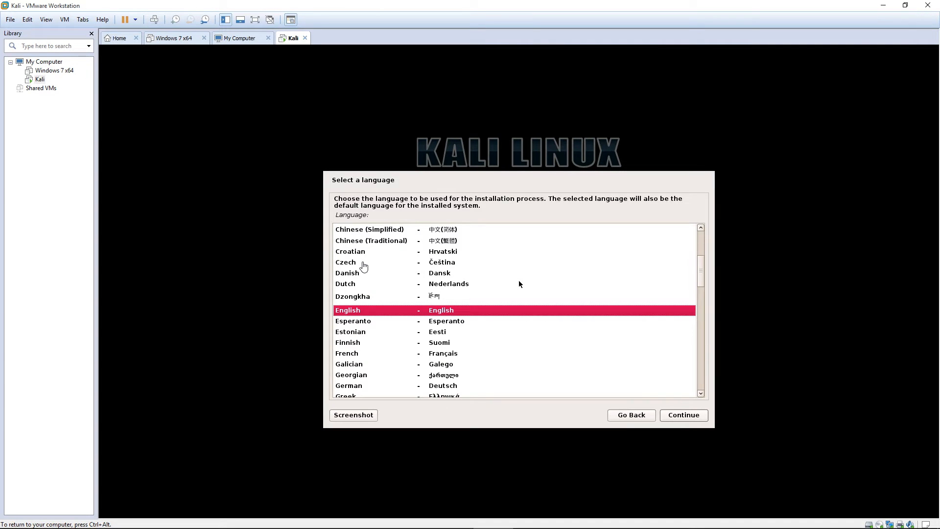
key("Return")
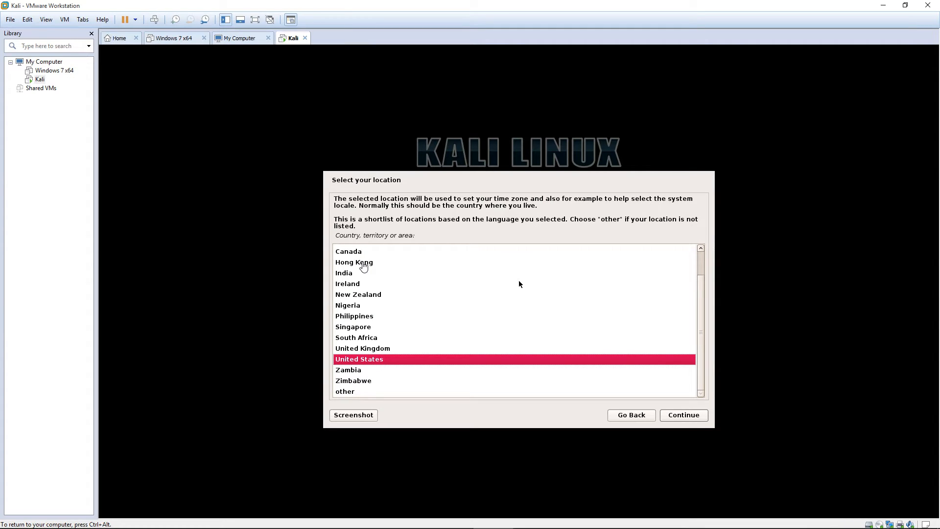
Accept United States, American English keymap, hostname 'kali' and an empty domain name
key("Return")
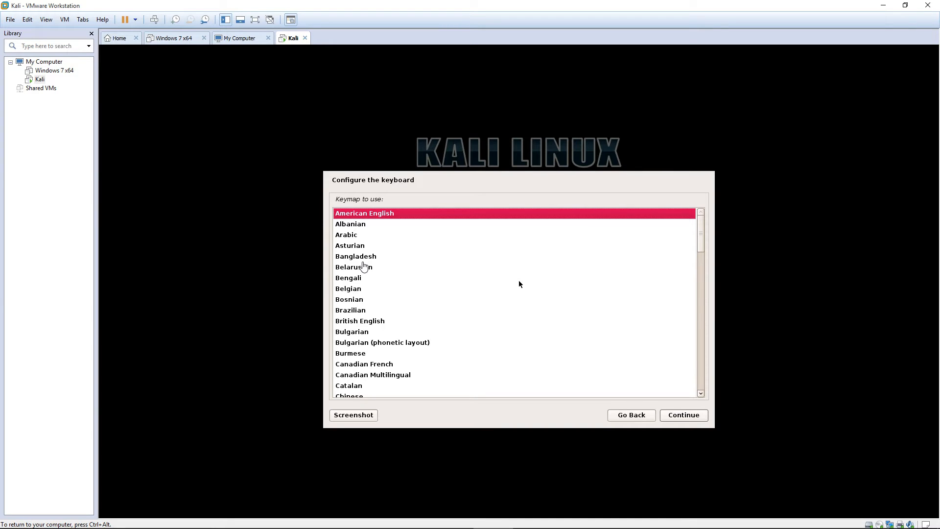
key("Return")
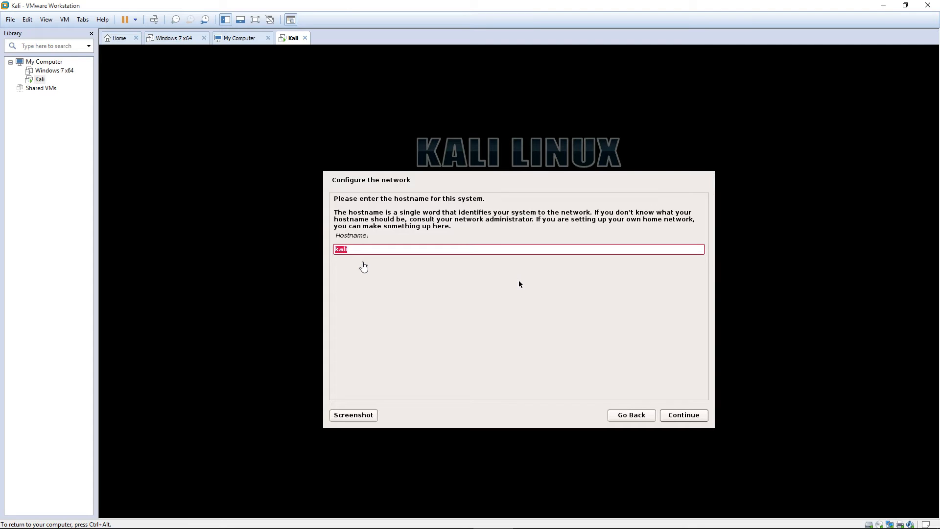
key("Return")
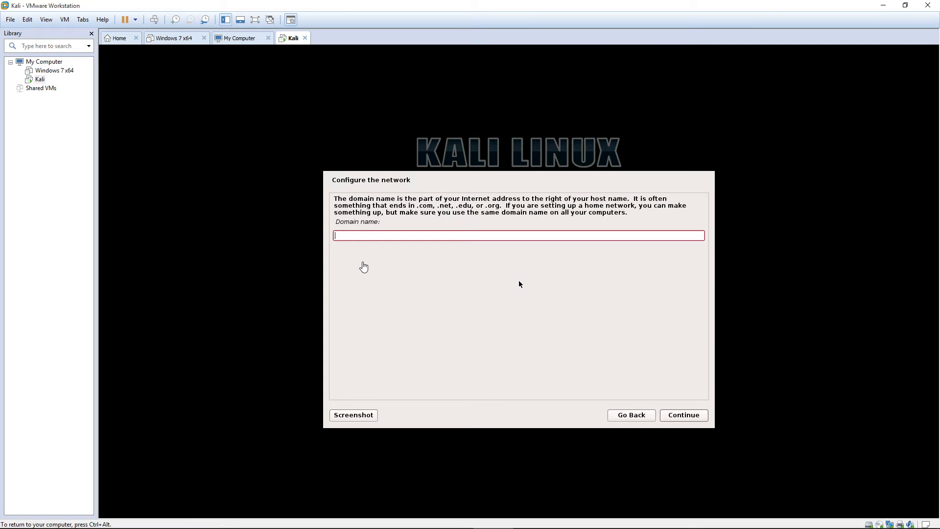
key("Return")
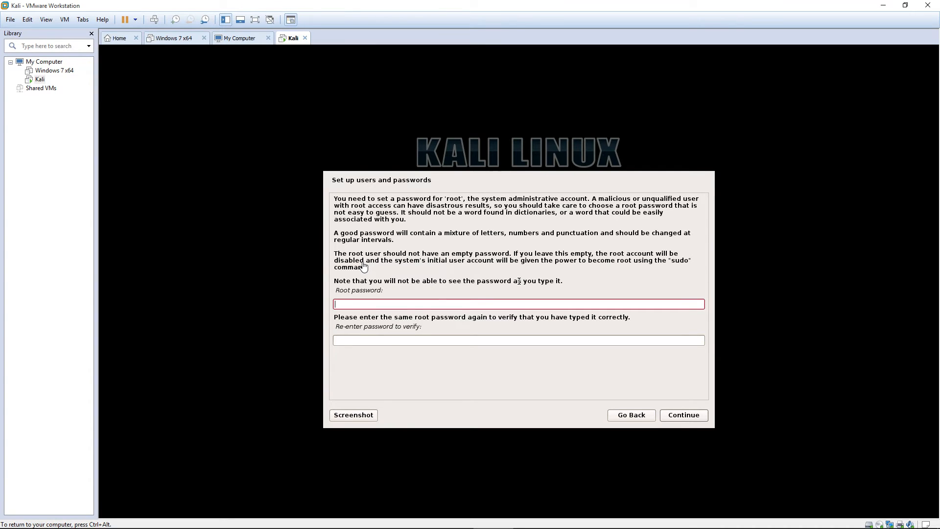
Enter the root password, retype it in the verify field, and submit
type("*******************")
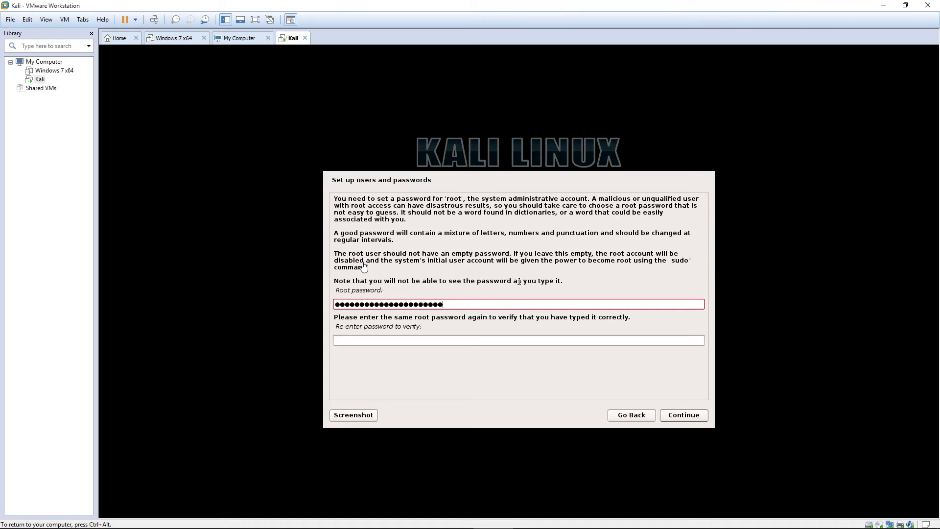
key("BackSpace")
key("BackSpace")
key("BackSpace")
key("BackSpace")
key("BackSpace")
key("BackSpace")
key("BackSpace")
key("BackSpace")
key("BackSpace")
key("BackSpace")
key("BackSpace")
key("BackSpace")
key("BackSpace")
key("BackSpace")
key("BackSpace")
key("BackSpace")
key("BackSpace")
key("BackSpace")
key("BackSpace")
key("BackSpace")
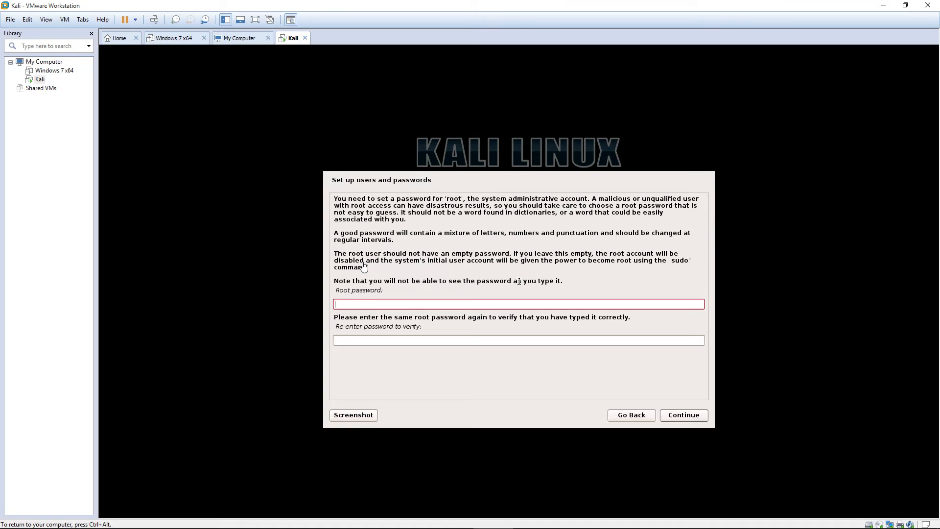
type("************")
key("Tab")
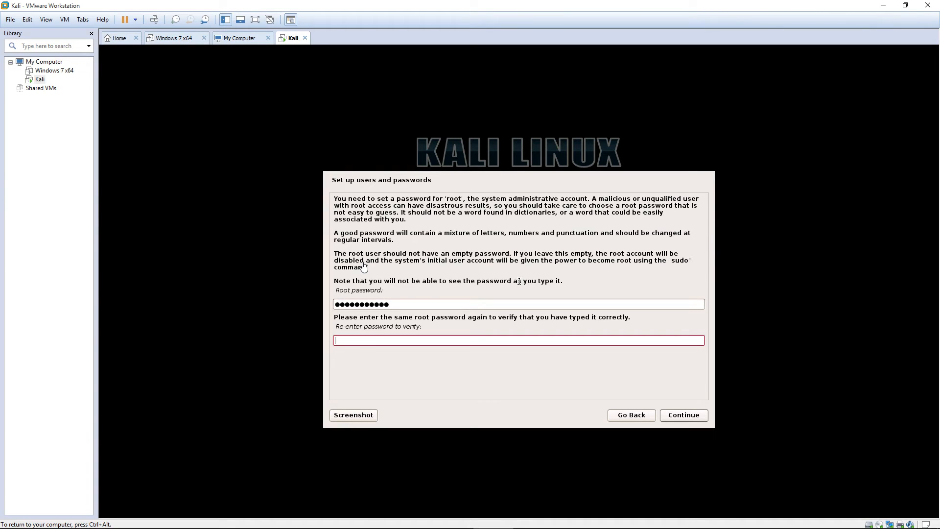
type("*********")
key("Return")
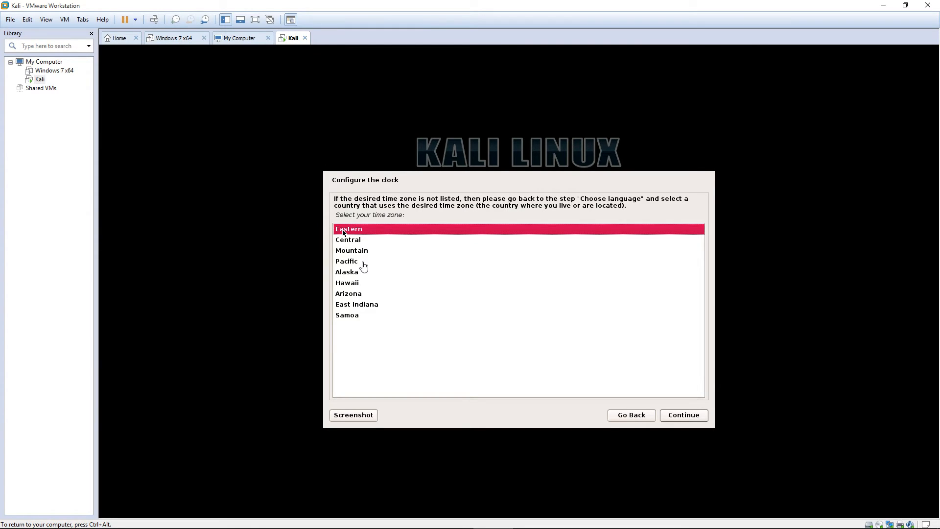
Choose Pacific time and guided partitioning of the 21.5 GB sda disk, all files in one partition
left_click(364, 262)
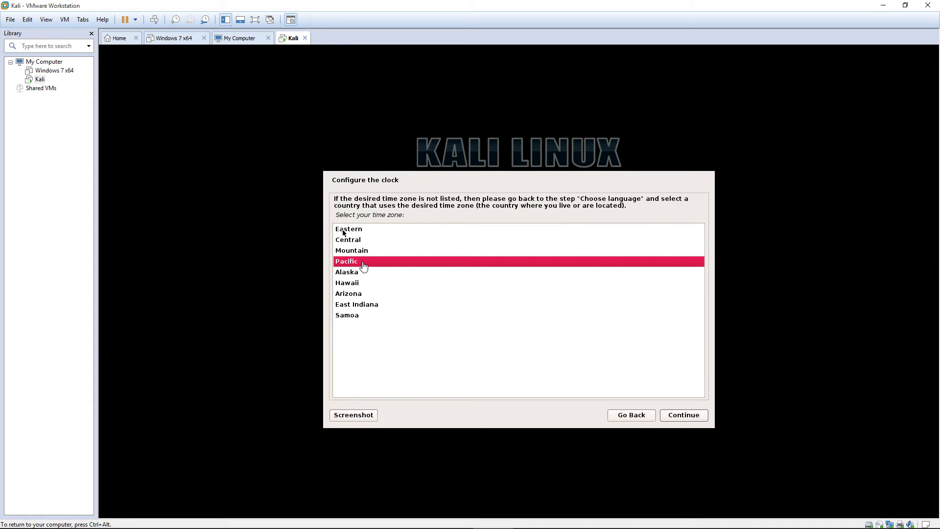
key("Return")
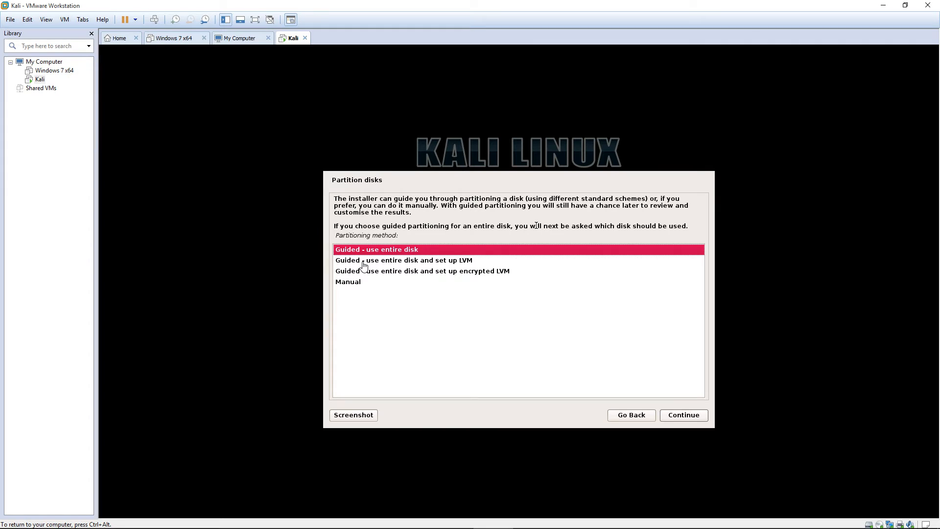
key("Return")
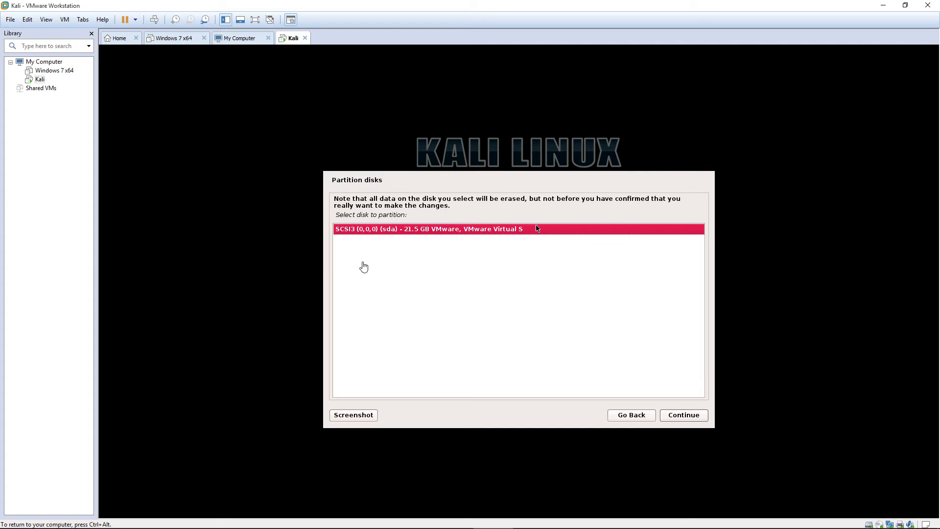
key("Return")
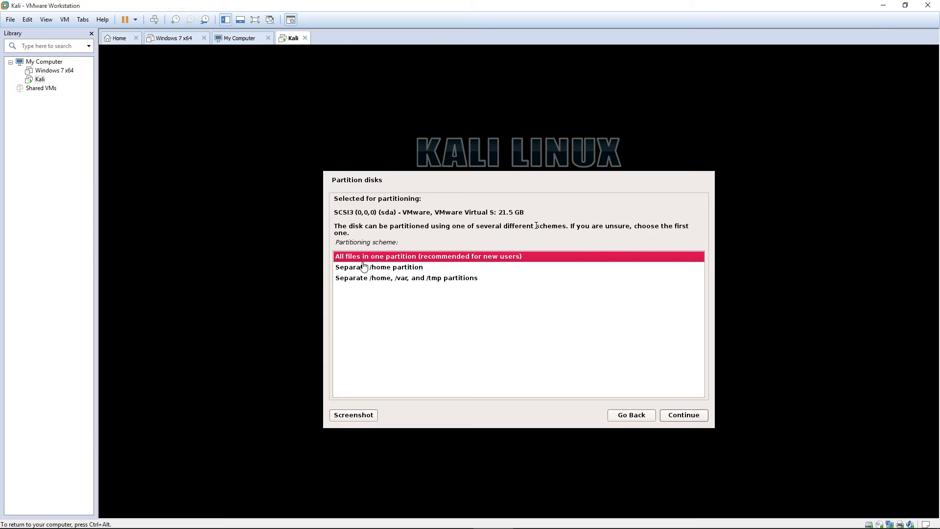
key("Return")
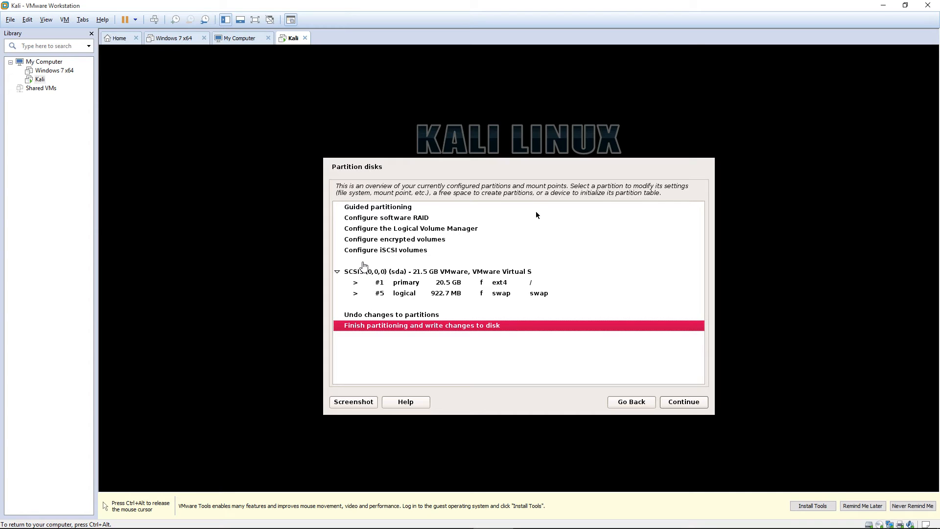
Finish partitioning and confirm Yes to write the changes to disk
key("Return")
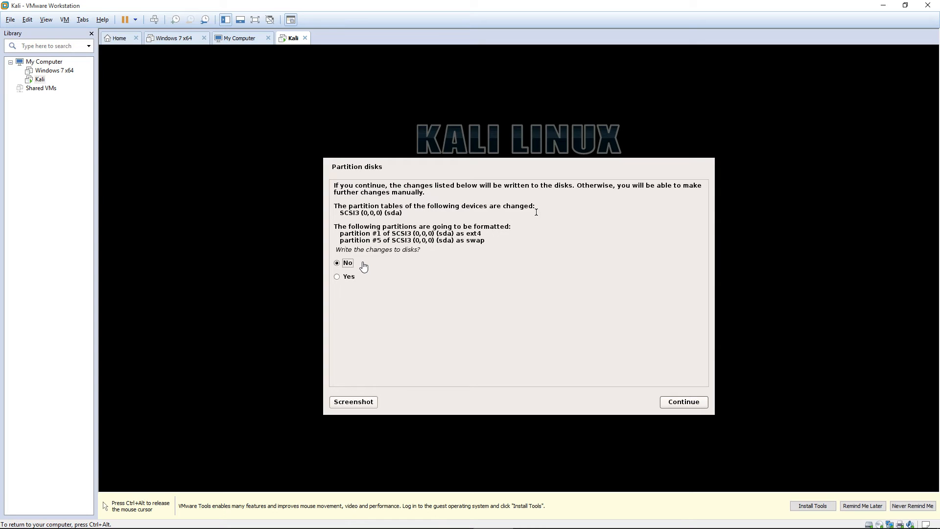
key("Down")
key("Return")
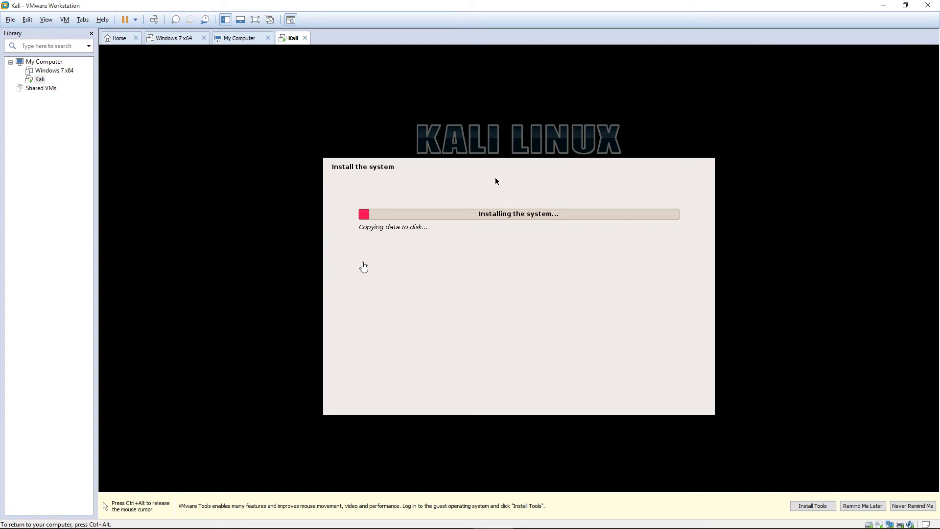
Answer No to using a network mirror
key("ctrl+alt")
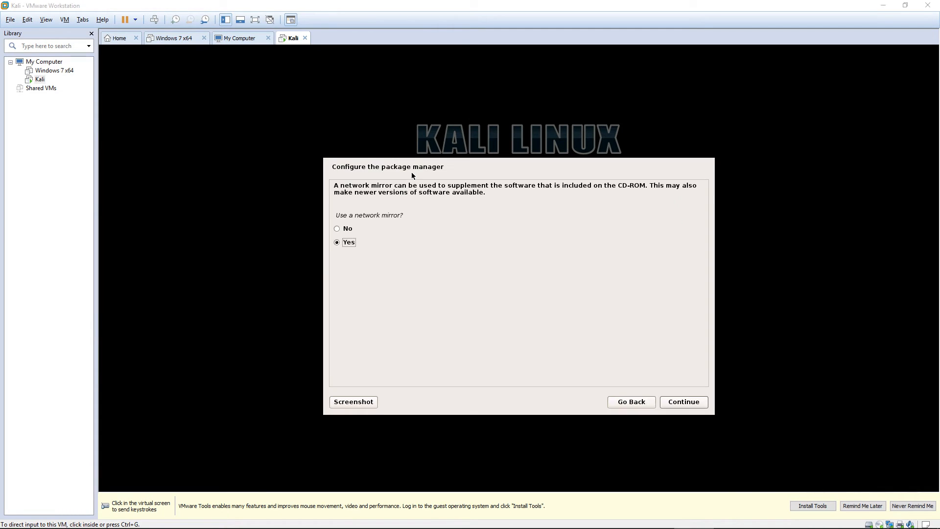
left_click(411, 171)
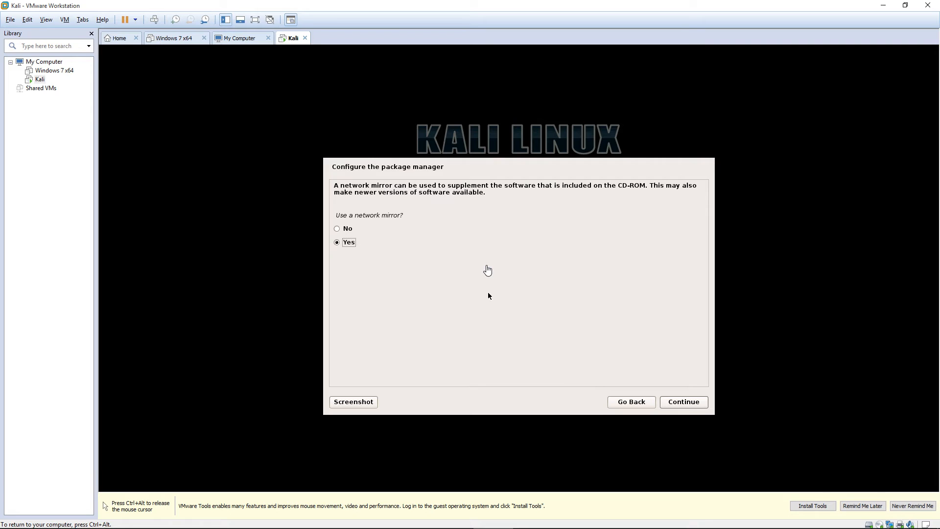
key("Up")
key("Return")
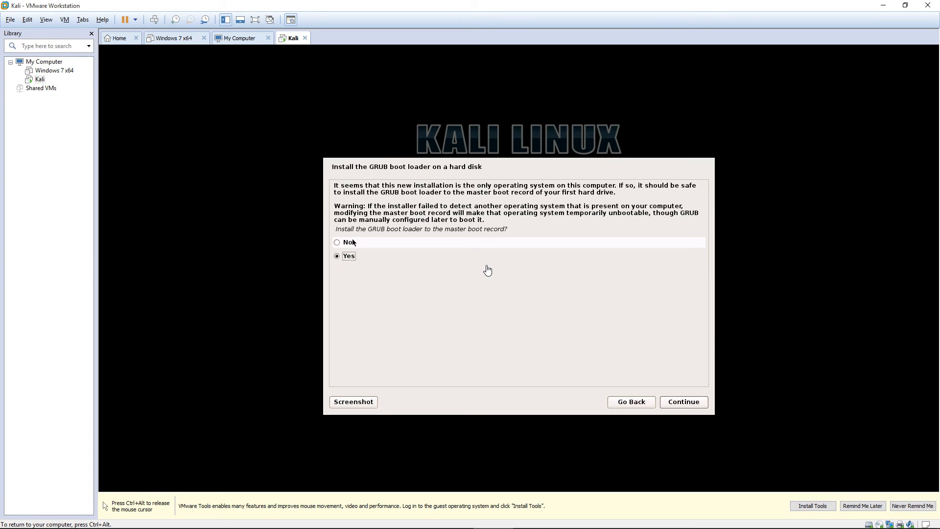
Install the GRUB boot loader to the master boot record on /dev/sda
left_click(684, 402)
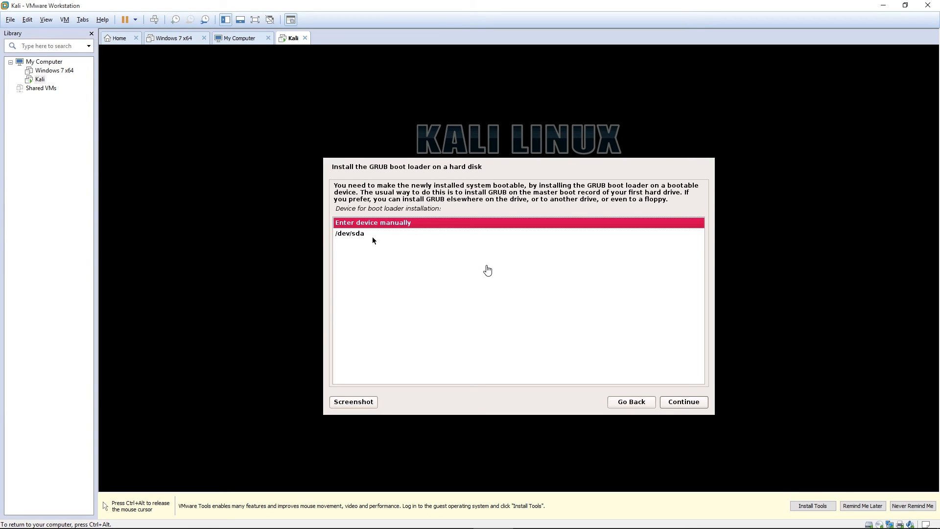
left_click(358, 235)
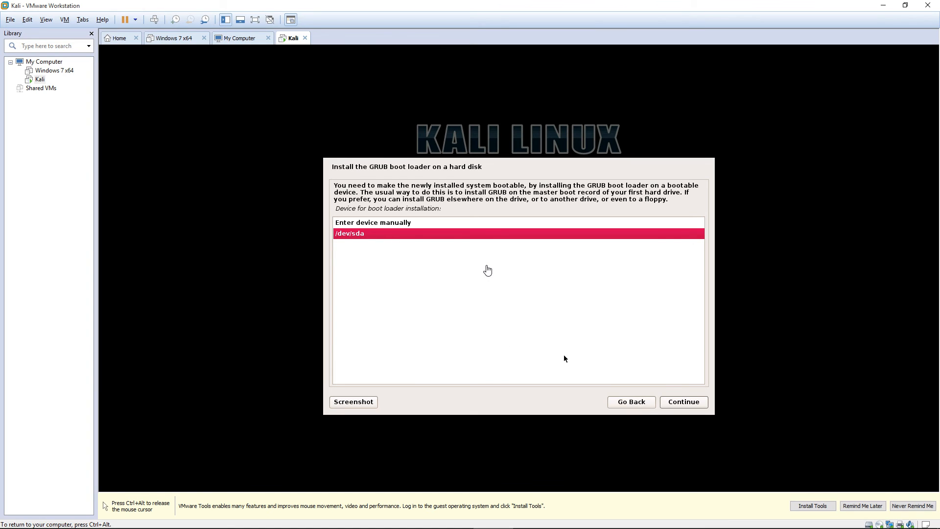
left_click(688, 404)
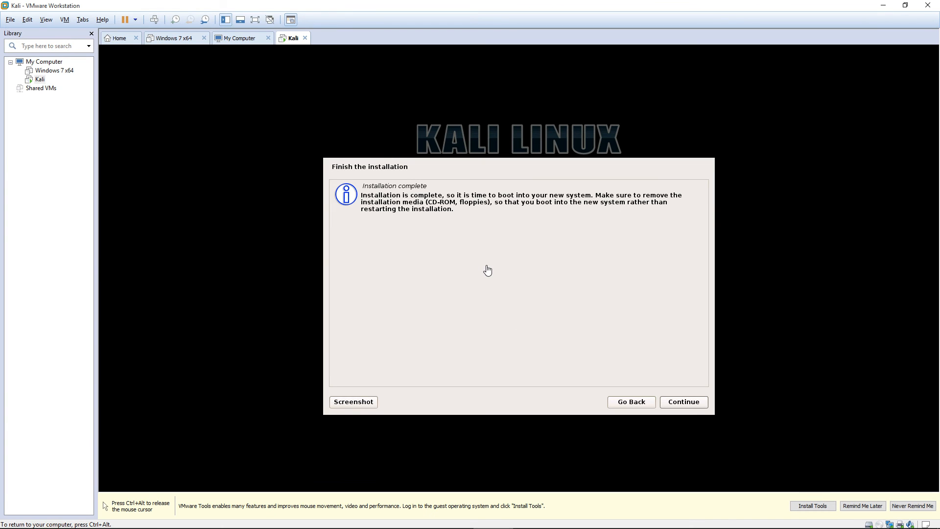
Finish the Kali installation, let the VM reboot, and recapture input at the login screen
left_click(673, 401)
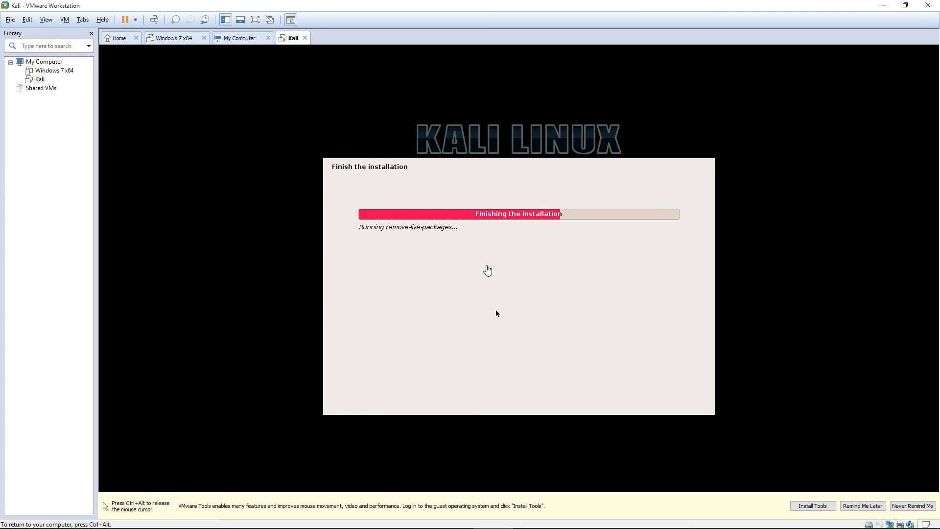
key("ctrl+alt")
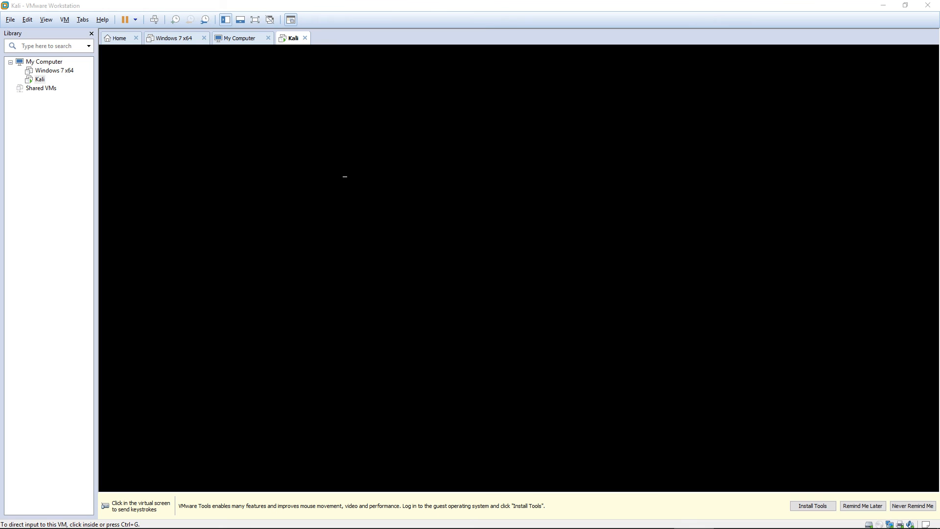
left_click(271, 272)
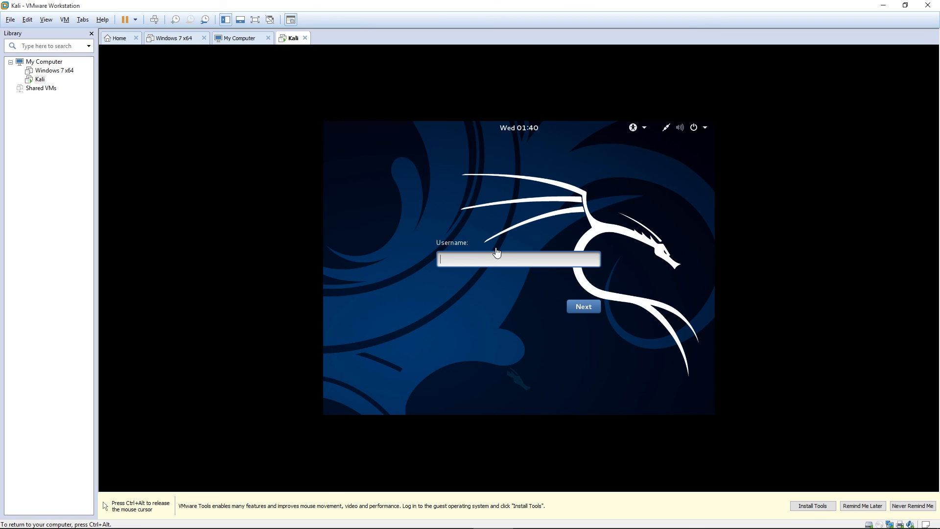
Log in to Kali as root with the account password, then release input from the VM
type("root")
key("Return")
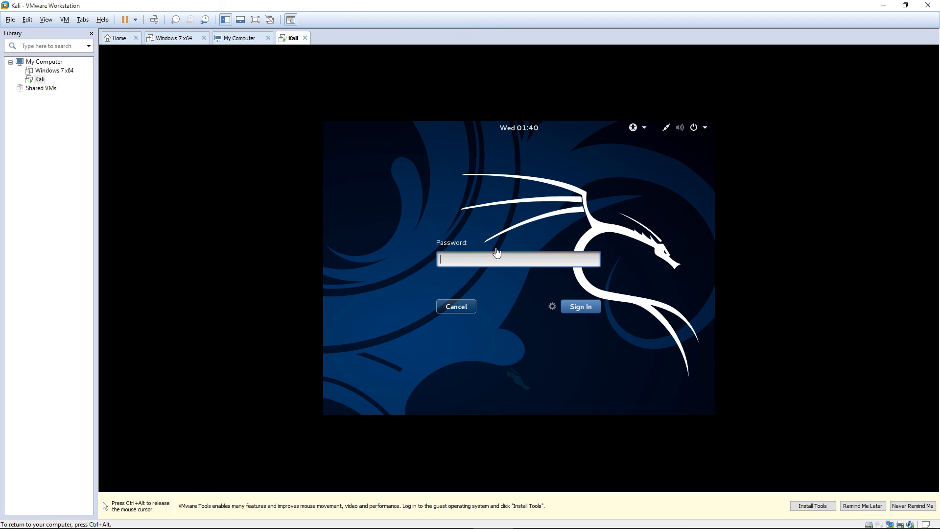
type("***********")
key("Return")
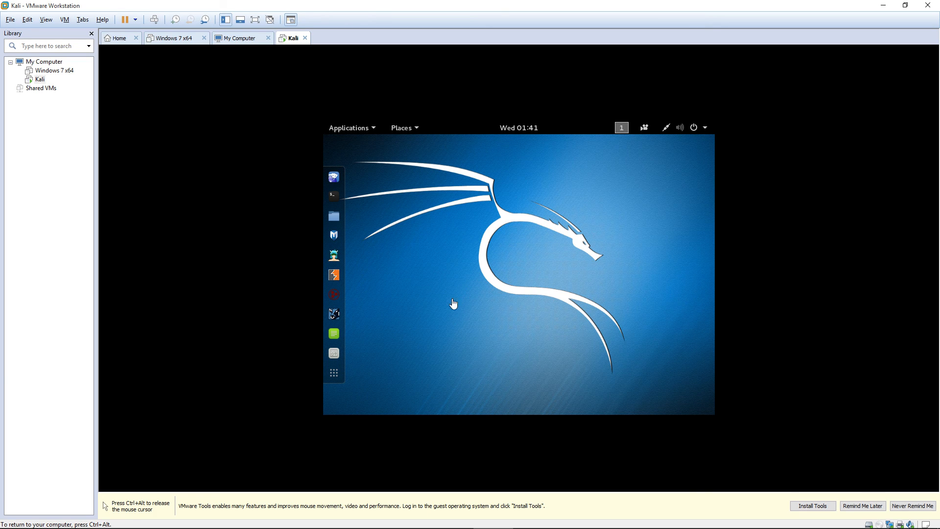
key("ctrl+alt")
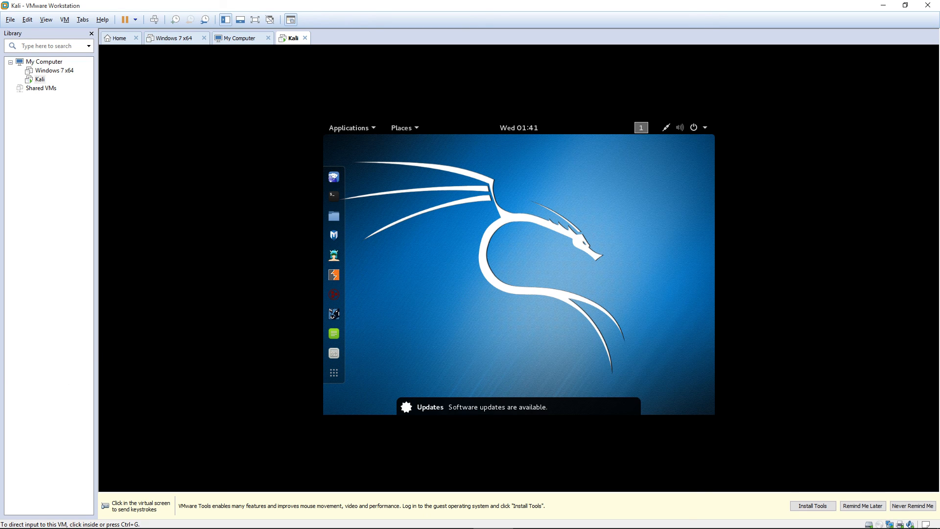